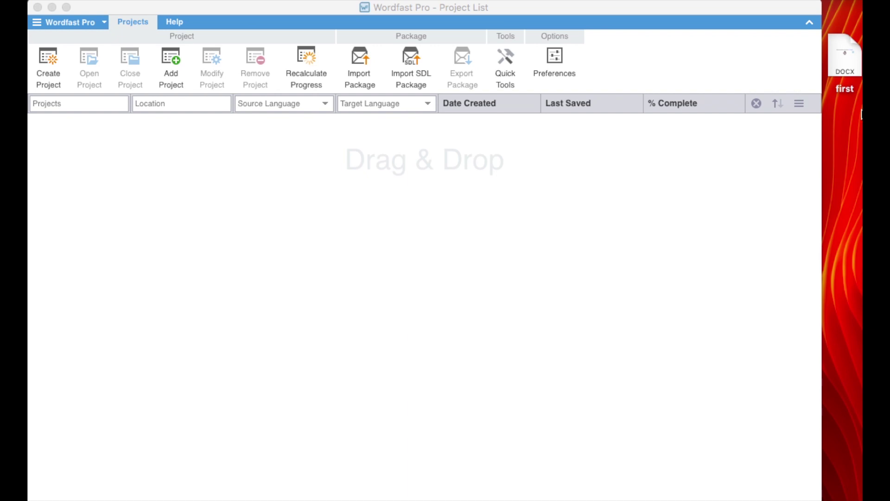
Step: Open the desktop document "first" in Word to look over the source text, and close it again
{"action": "left_click", "coordinate": [841, 52]}
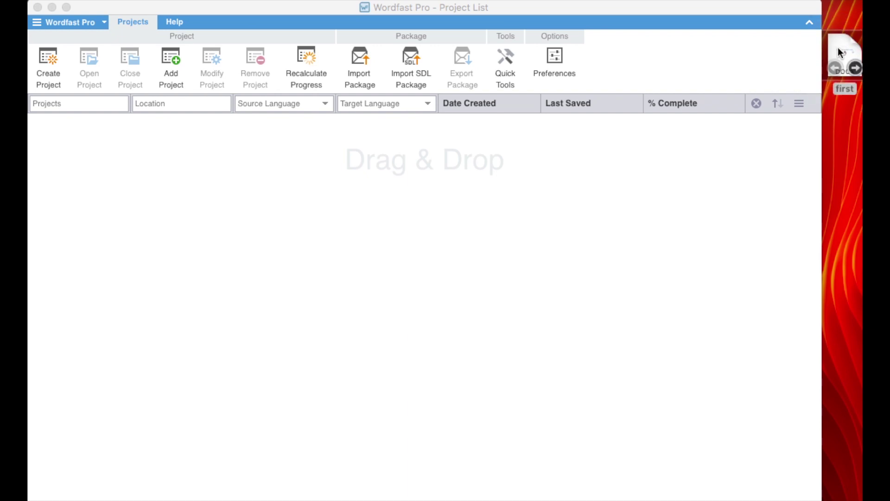
{"action": "double_click", "coordinate": [841, 52]}
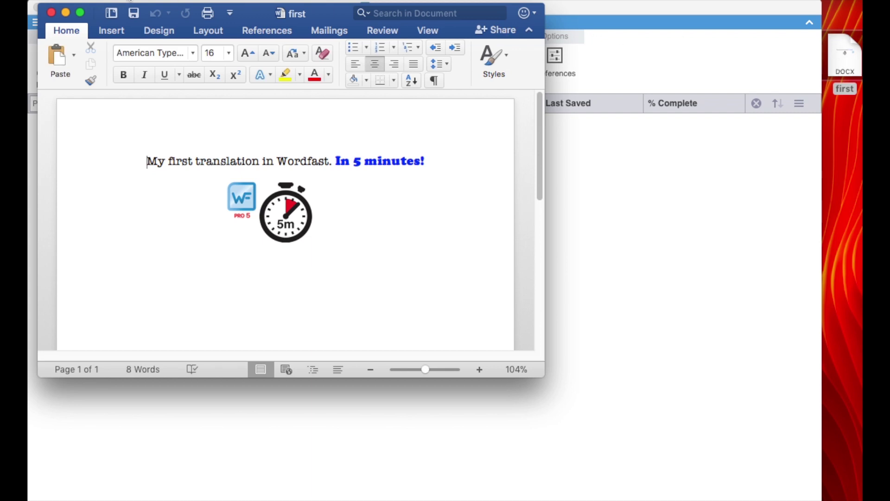
{"action": "left_click", "coordinate": [51, 12]}
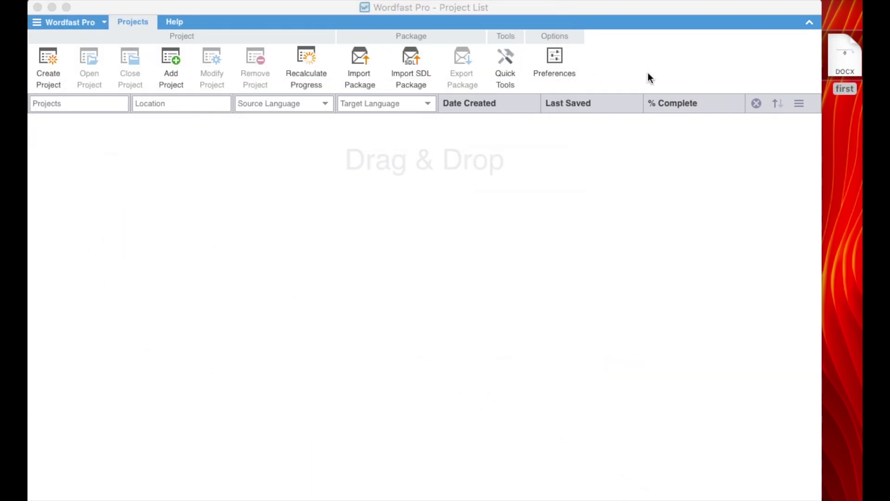
Step: Start a new project from the desktop document "first" and name it "Curso de WF"
{"action": "left_click_drag", "start_coordinate": [845, 50], "coordinate": [436, 184]}
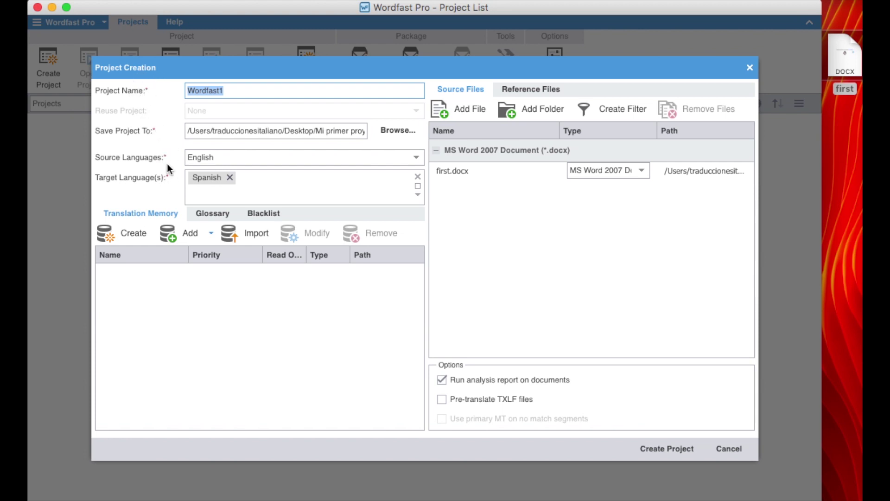
{"action": "type", "text": "Curso de WF"}
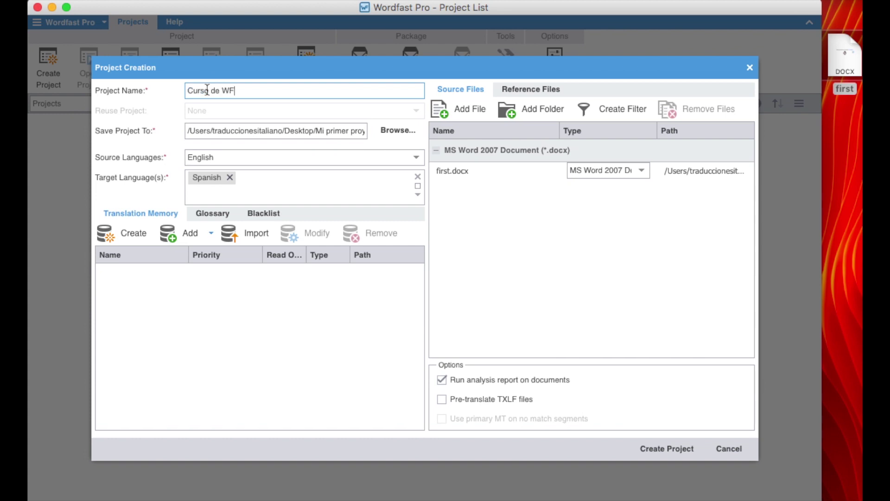
Step: Set the project's save location to a new desktop folder named "Mi primer proyecto", keeping English as source and Spanish as target language
{"action": "left_click", "coordinate": [397, 131]}
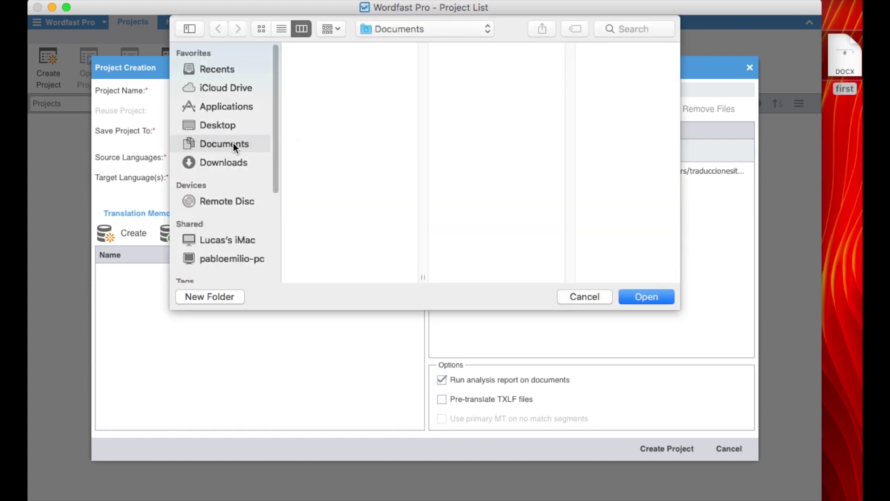
{"action": "left_click", "coordinate": [215, 127]}
{"action": "left_click", "coordinate": [217, 296]}
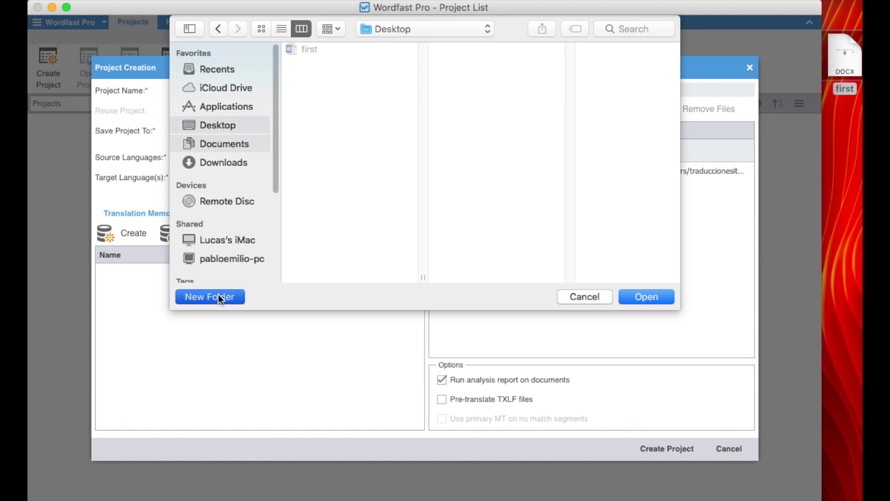
{"action": "type", "text": "Mi prim"}
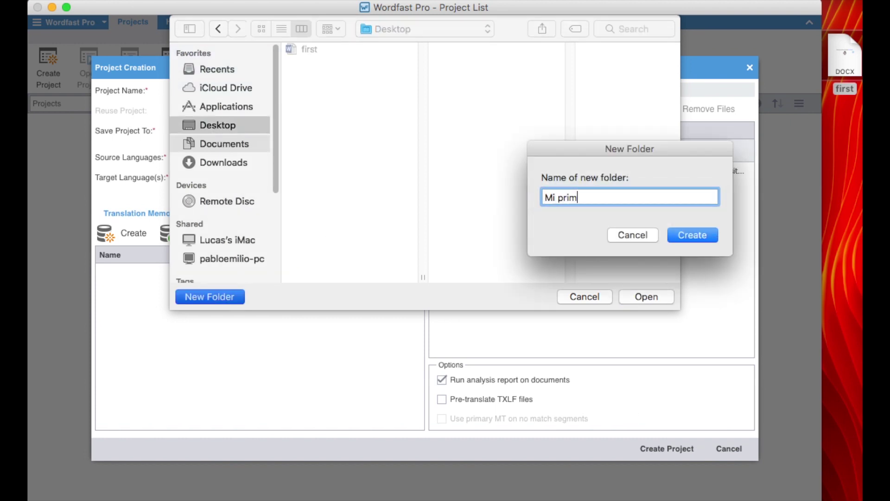
{"action": "type", "text": "er proyecto"}
{"action": "key", "text": "Return"}
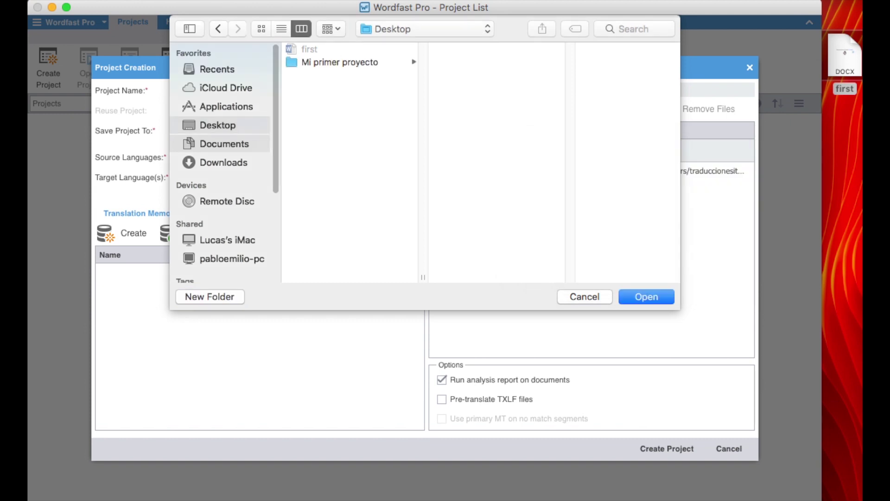
{"action": "left_click", "coordinate": [388, 64]}
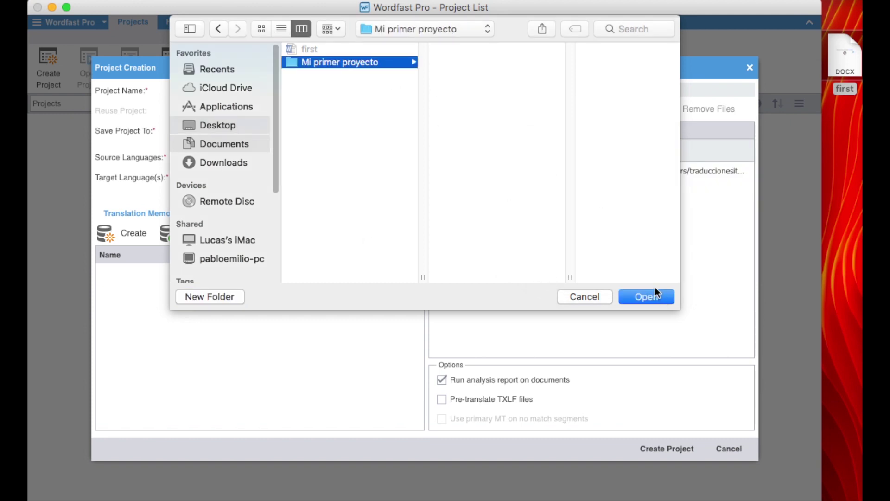
{"action": "left_click", "coordinate": [650, 298]}
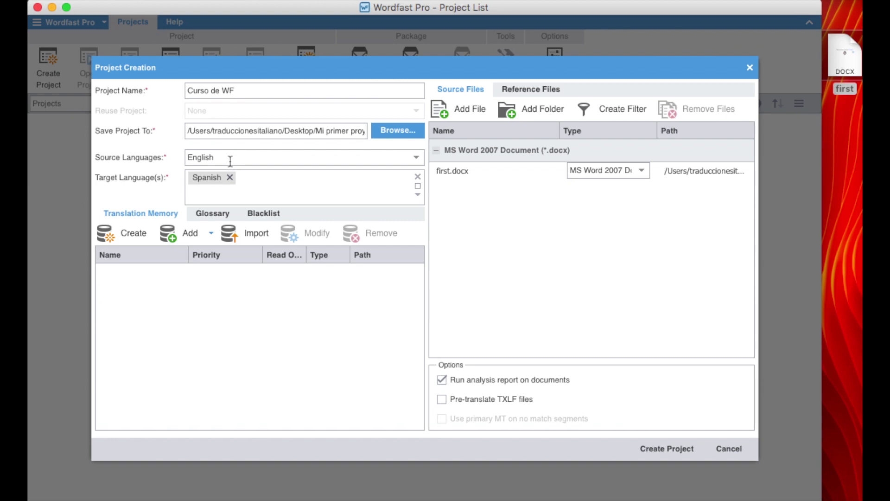
{"action": "left_click", "coordinate": [229, 160]}
{"action": "key", "text": "Tab"}
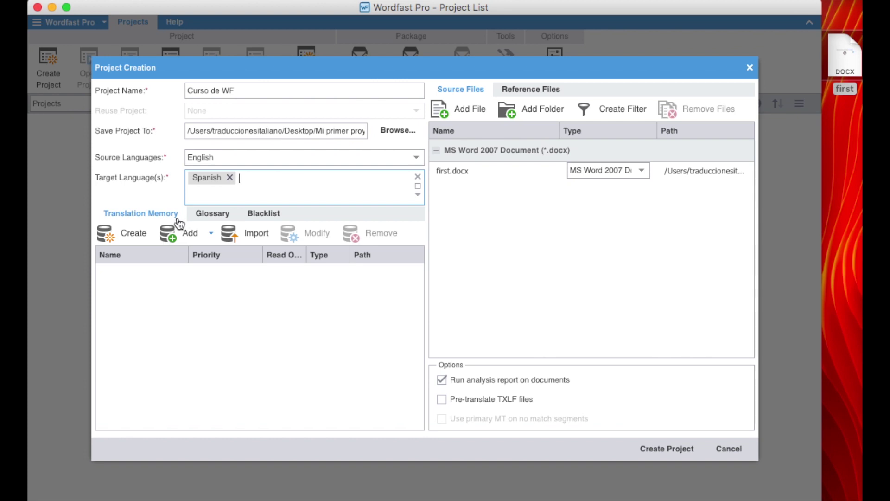
Step: Create a primary English-to-Spanish translation memory named "TM_ES" in the desktop folder "Mi primer proyecto"
{"action": "left_click", "coordinate": [146, 238]}
{"action": "type", "text": "TM_ES"}
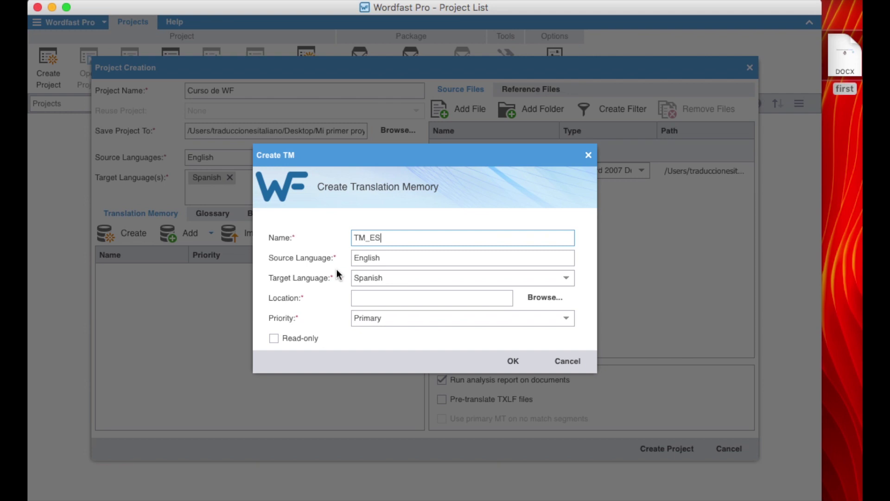
{"action": "left_click", "coordinate": [538, 304]}
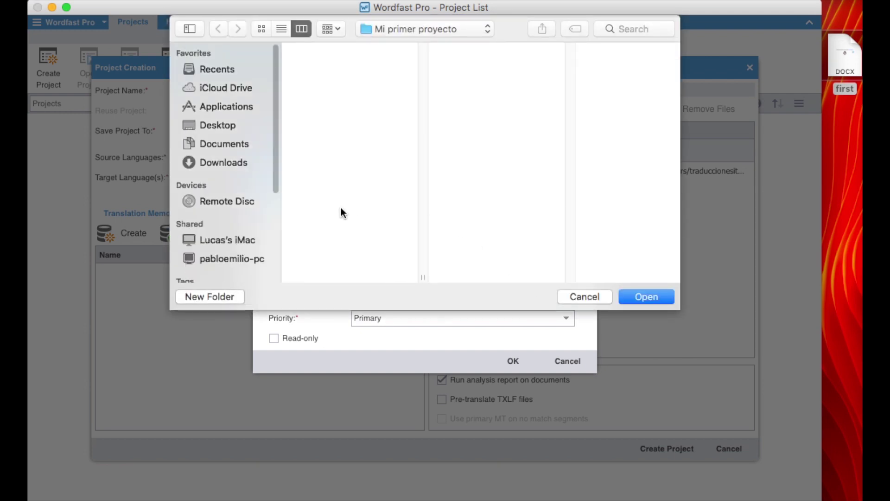
{"action": "left_click", "coordinate": [219, 126]}
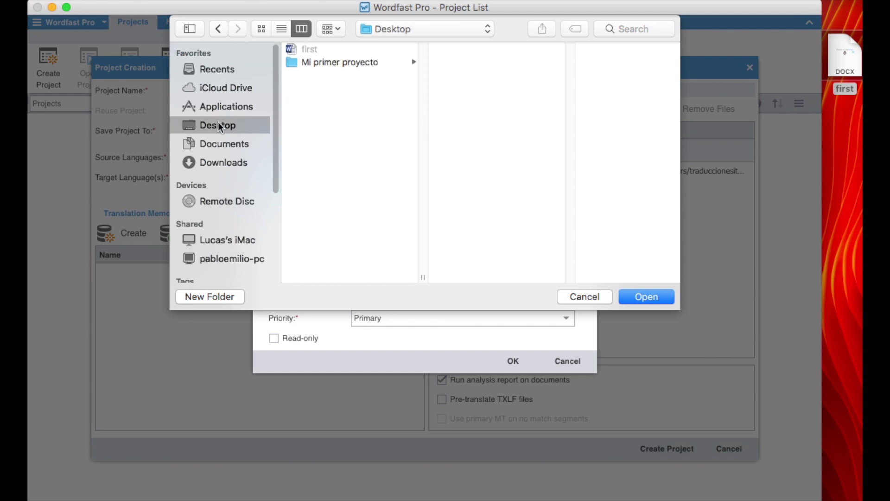
{"action": "left_click", "coordinate": [305, 61]}
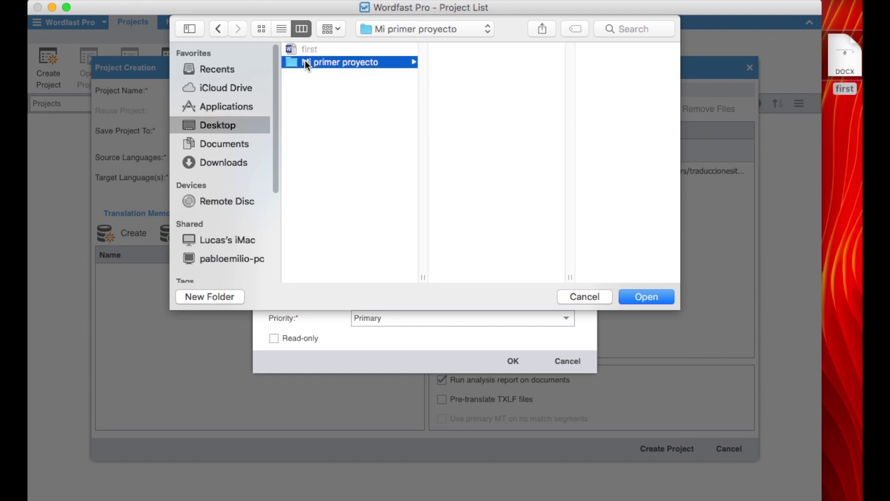
{"action": "left_click", "coordinate": [623, 301]}
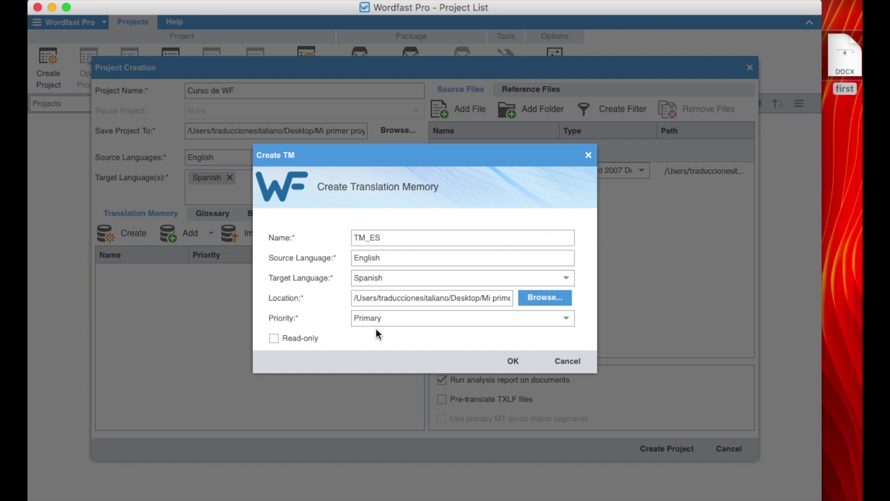
{"action": "left_click", "coordinate": [505, 366]}
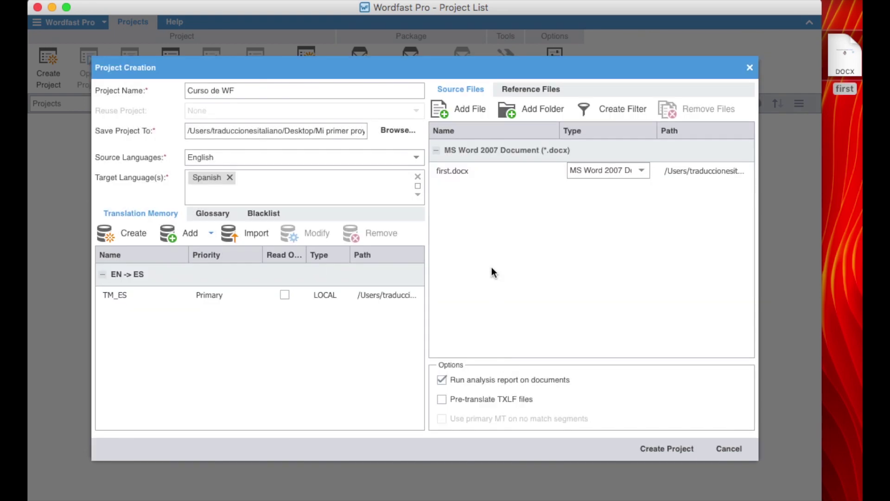
Step: Create the project with first.docx as its source file and the analysis report enabled, and open it
{"action": "left_click", "coordinate": [453, 170]}
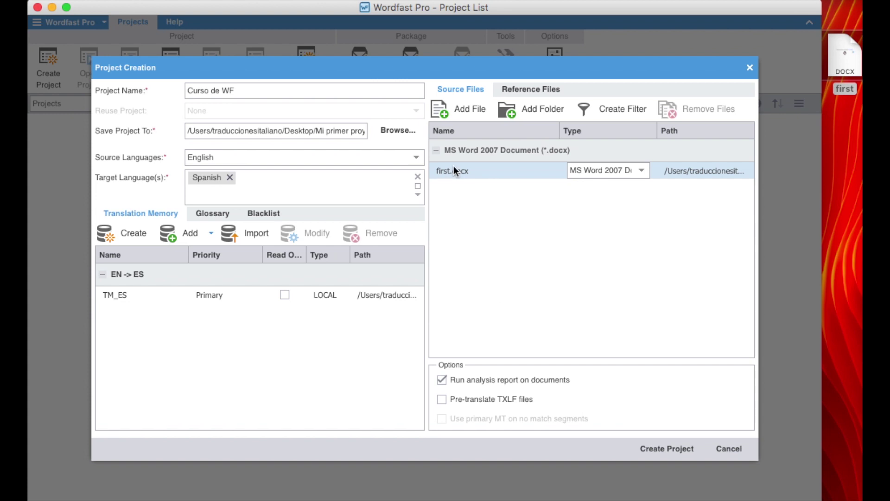
{"action": "left_click", "coordinate": [484, 170]}
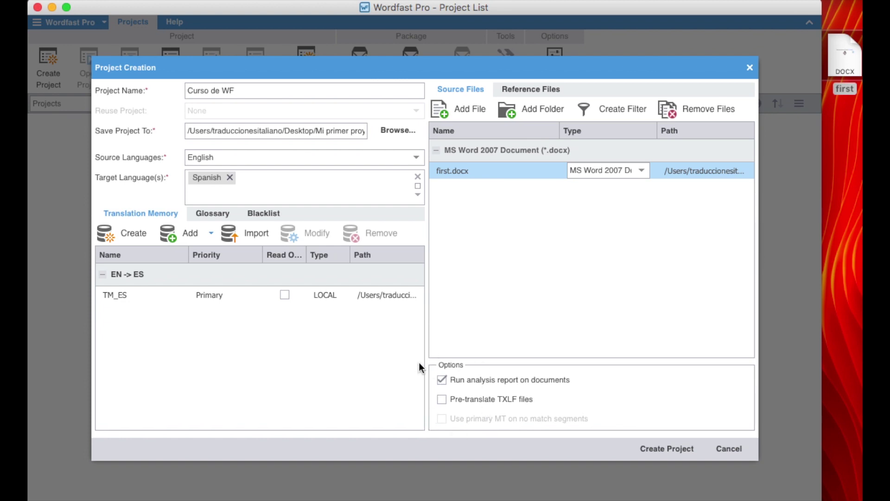
{"action": "left_click", "coordinate": [680, 457]}
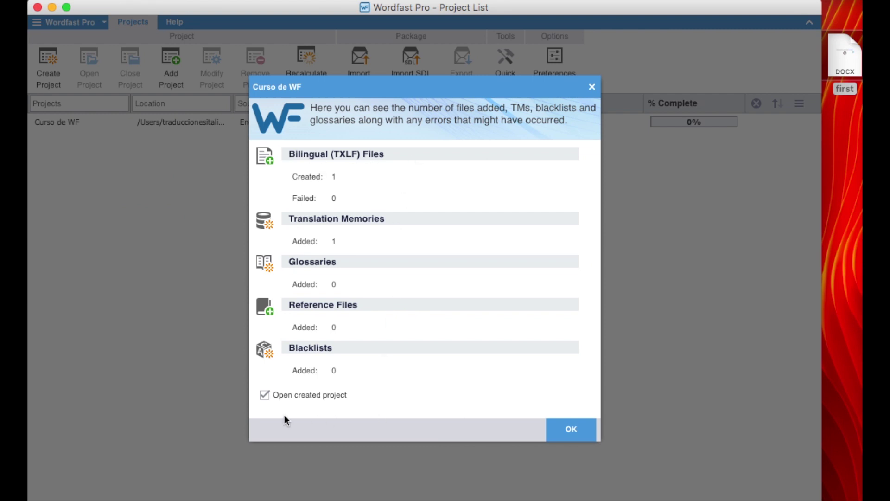
{"action": "left_click", "coordinate": [571, 429]}
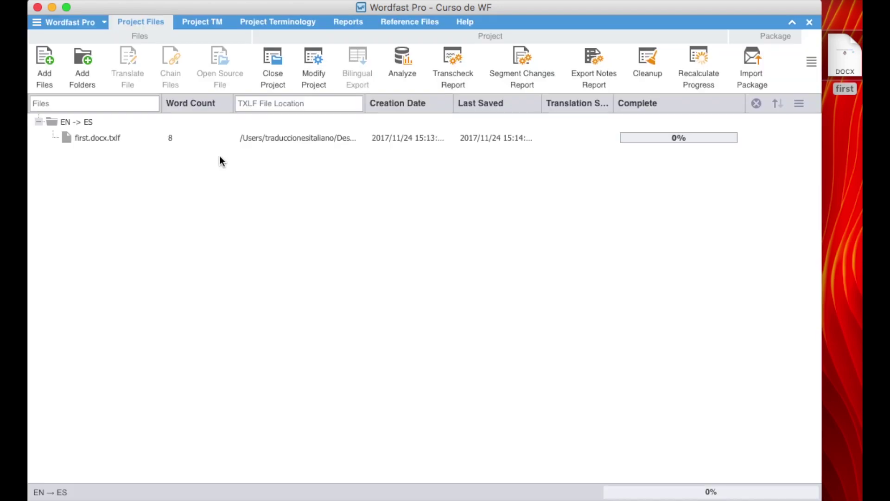
Step: Open the project file first.docx.txlf for translation
{"action": "left_click", "coordinate": [138, 140]}
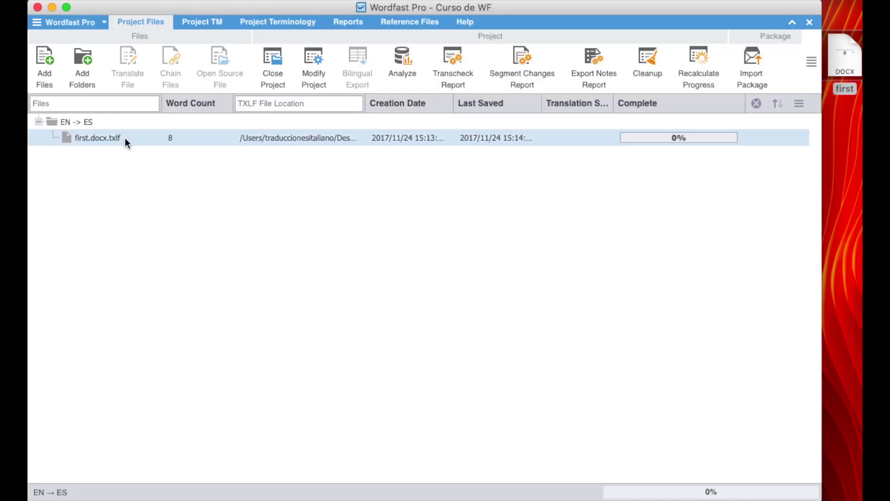
{"action": "left_click", "coordinate": [124, 138]}
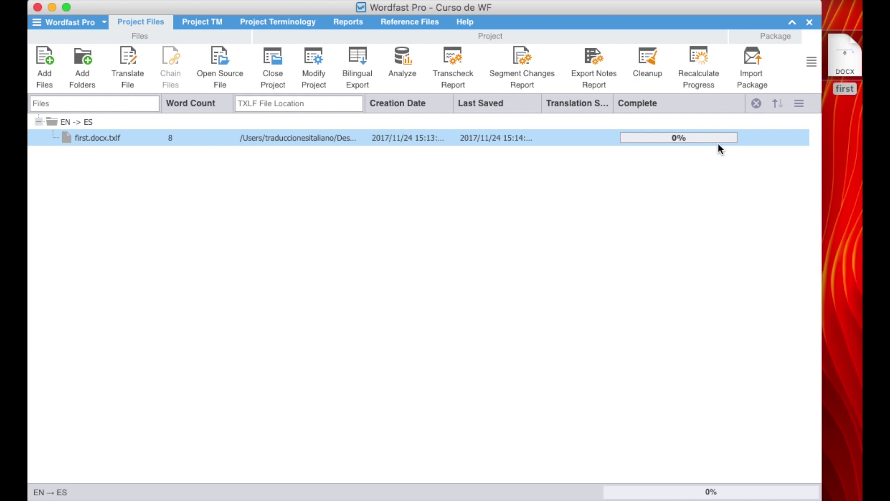
{"action": "left_click", "coordinate": [142, 93]}
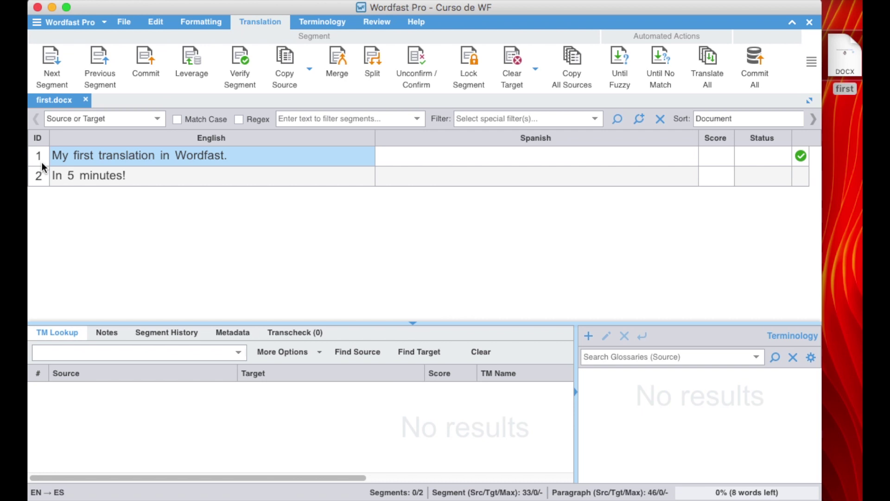
Step: Open the desktop document "first" in Word beside the editor to compare its text with the segments, and minimize it
{"action": "double_click", "coordinate": [838, 45]}
{"action": "left_click_drag", "start_coordinate": [355, 16], "coordinate": [678, 42]}
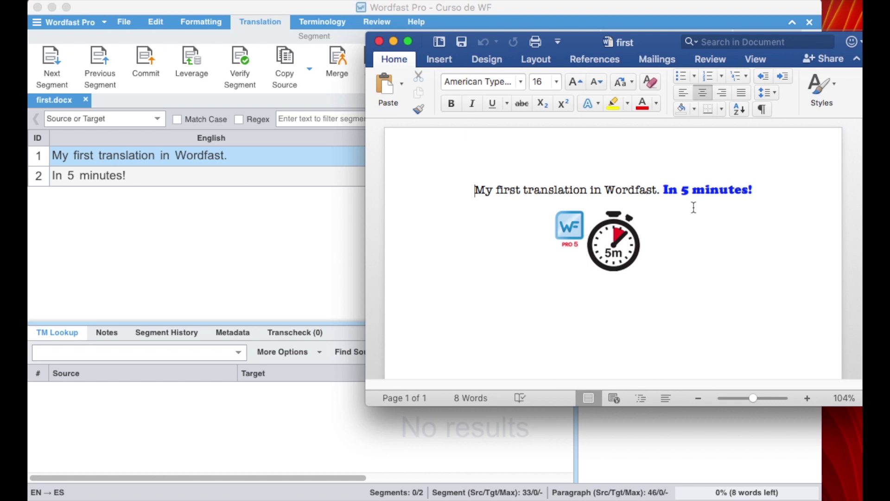
{"action": "key", "text": "super+m"}
Step: Translate segment 1 as "Mi primera traduccion en Wordfast." and commit it, moving on to segment 2
{"action": "left_click", "coordinate": [401, 154]}
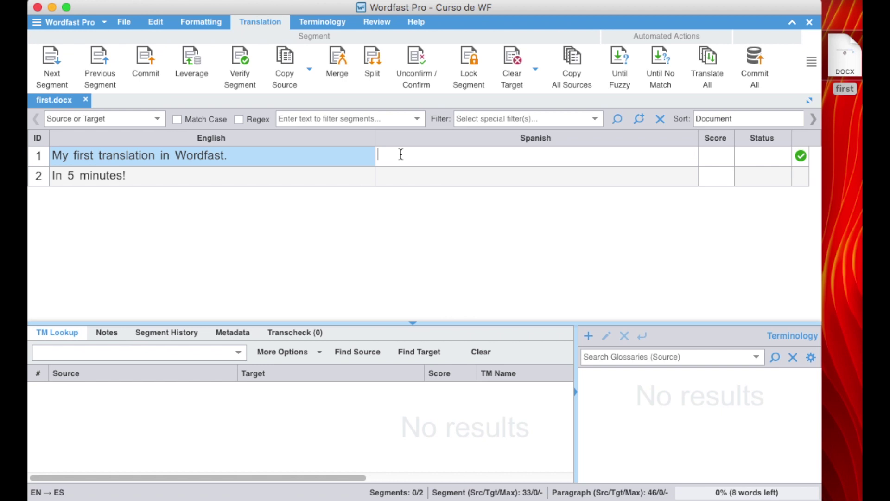
{"action": "type", "text": "Mi primera tr"}
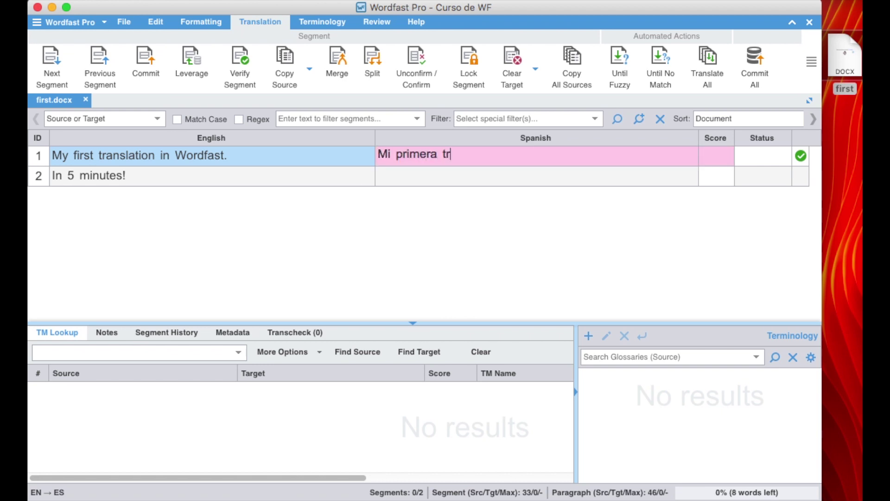
{"action": "type", "text": "aduccion en "}
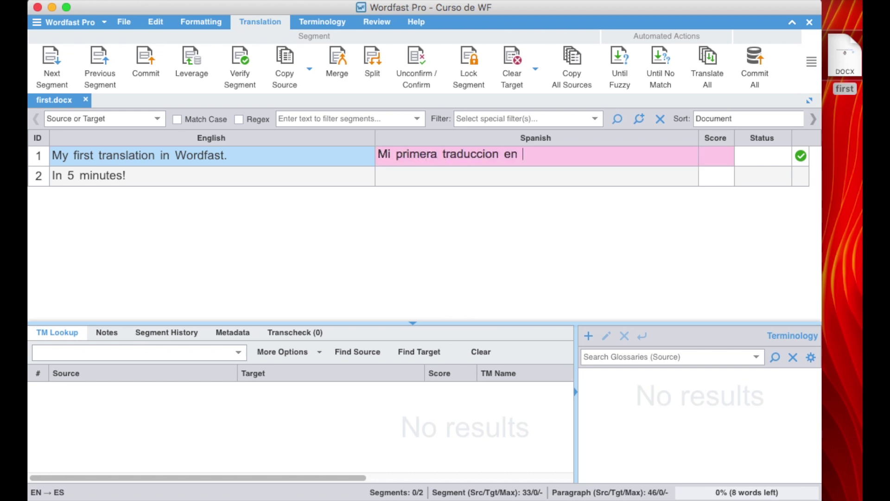
{"action": "type", "text": "Word"}
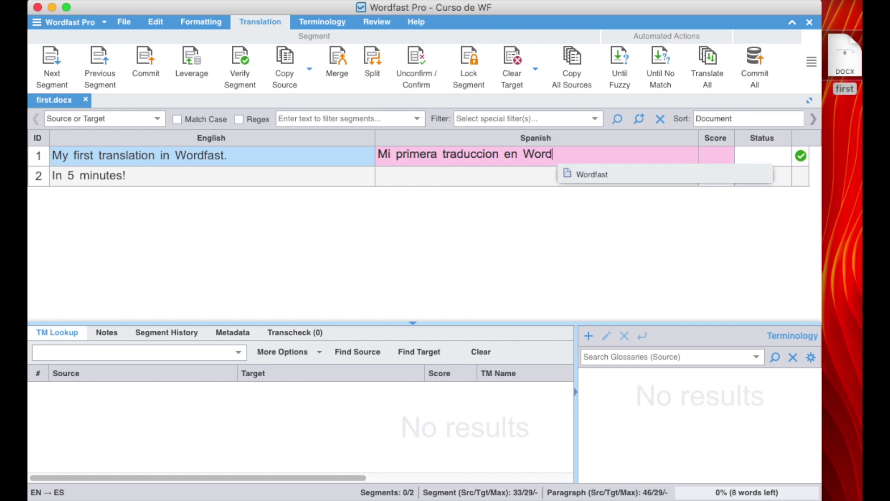
{"action": "key", "text": "Return"}
{"action": "type", "text": "."}
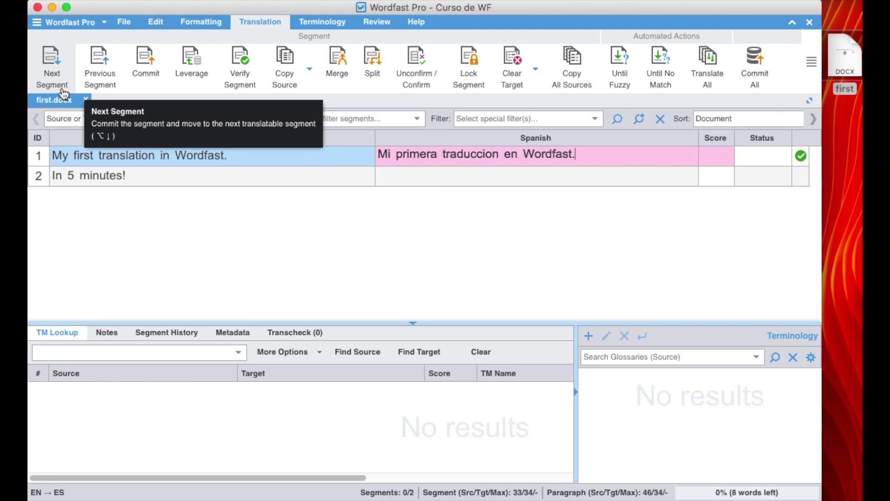
{"action": "left_click", "coordinate": [64, 93]}
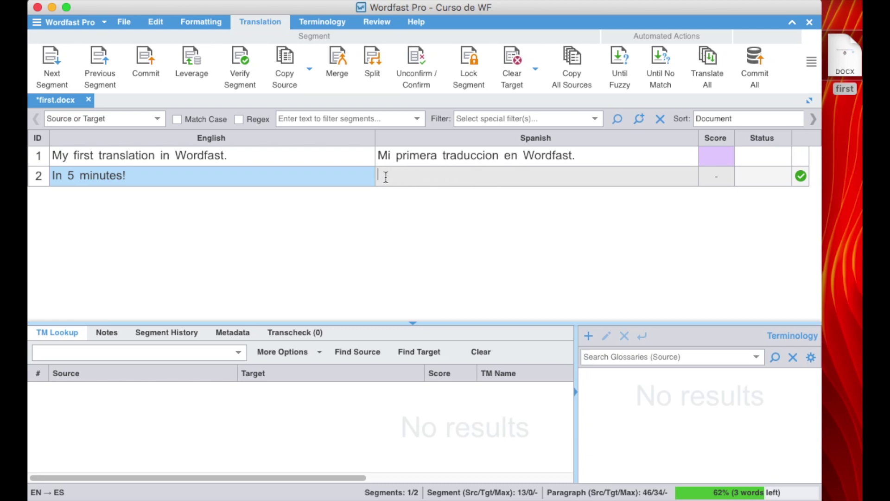
Step: Translate segment 2 as "En 5 minutos!" and commit it to the translation memory
{"action": "type", "text": "En 5 minutos!"}
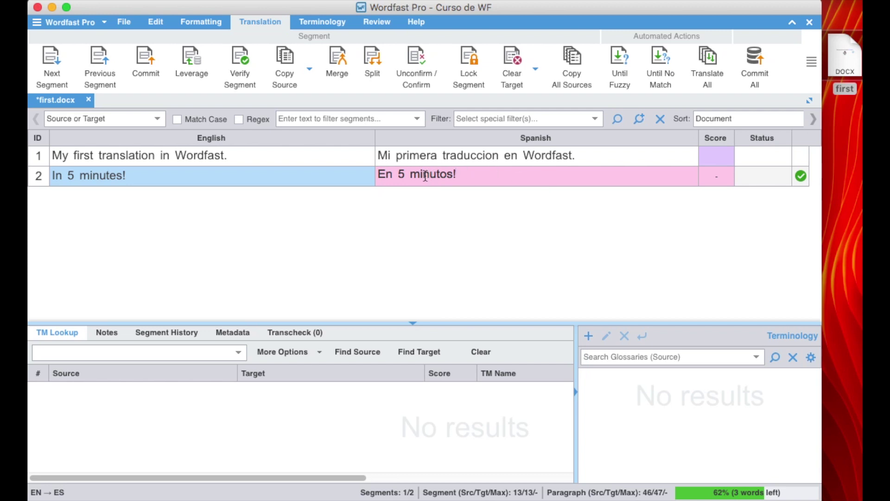
{"action": "left_click", "coordinate": [160, 85]}
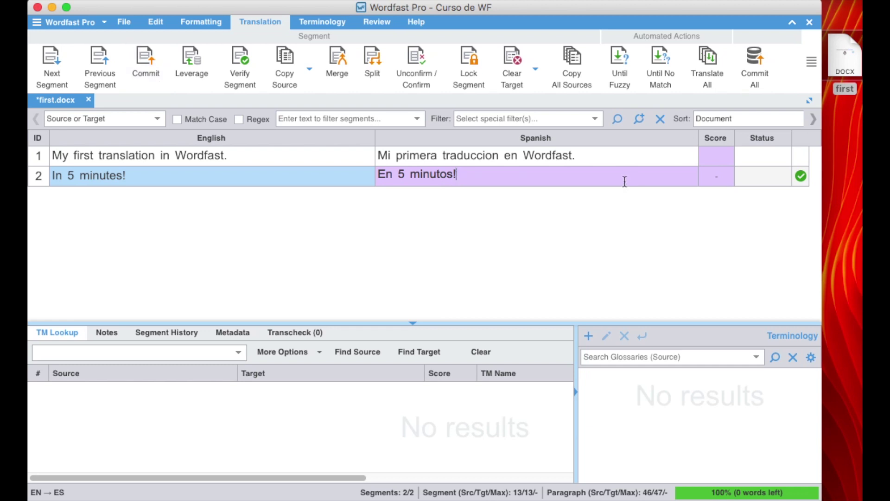
Step: Spellcheck the whole file, changing "traduccion" to "traducción" and ignoring "Wordfast" once
{"action": "left_click", "coordinate": [384, 28]}
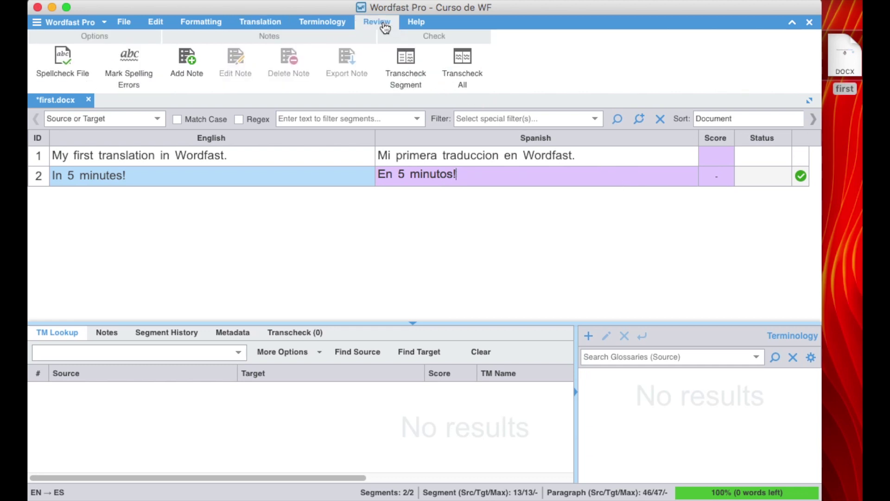
{"action": "left_click", "coordinate": [52, 69]}
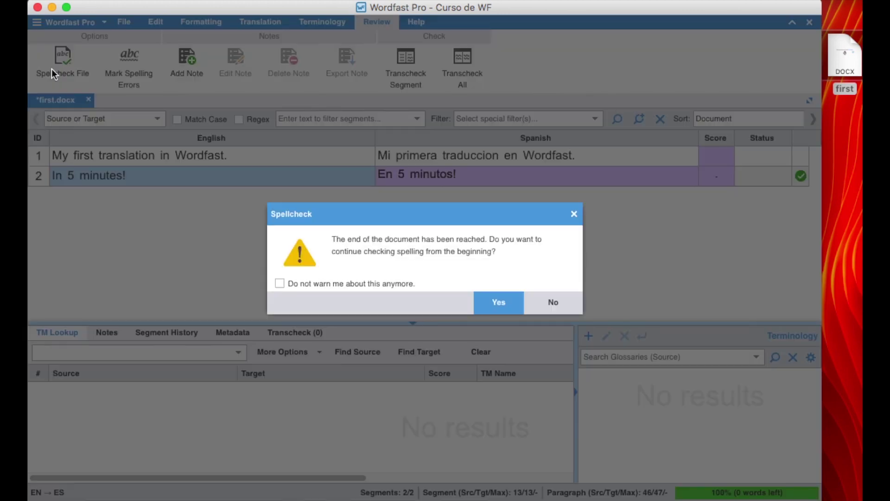
{"action": "left_click", "coordinate": [498, 304]}
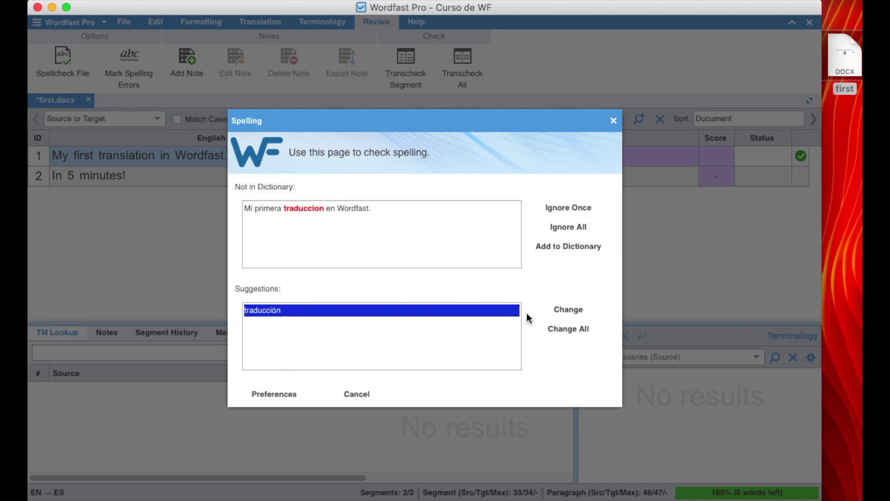
{"action": "left_click", "coordinate": [591, 313]}
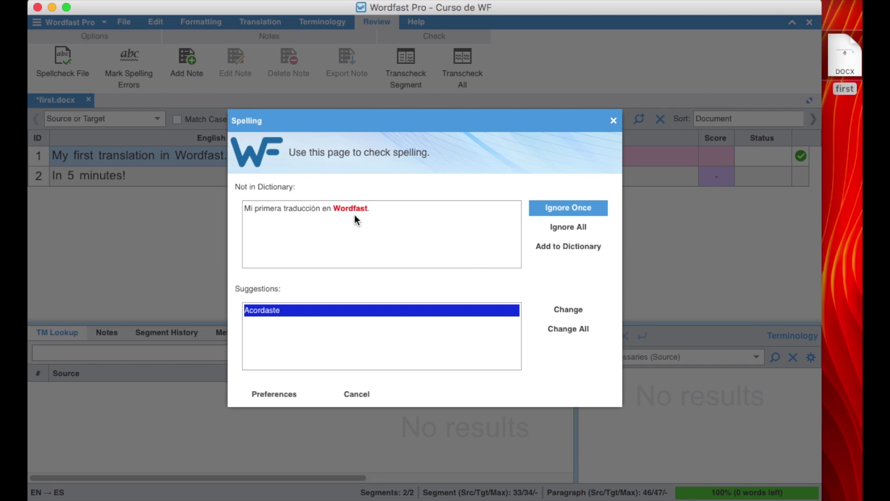
{"action": "left_click", "coordinate": [601, 215]}
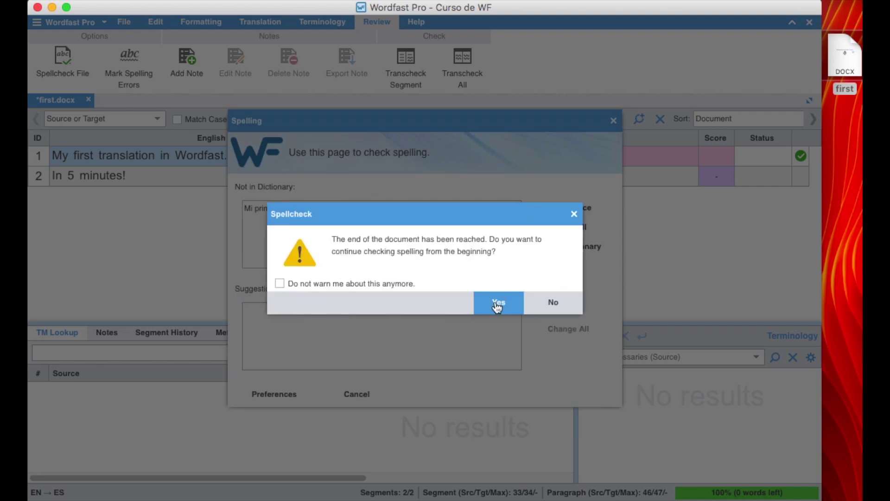
{"action": "left_click", "coordinate": [497, 306]}
{"action": "left_click", "coordinate": [554, 303]}
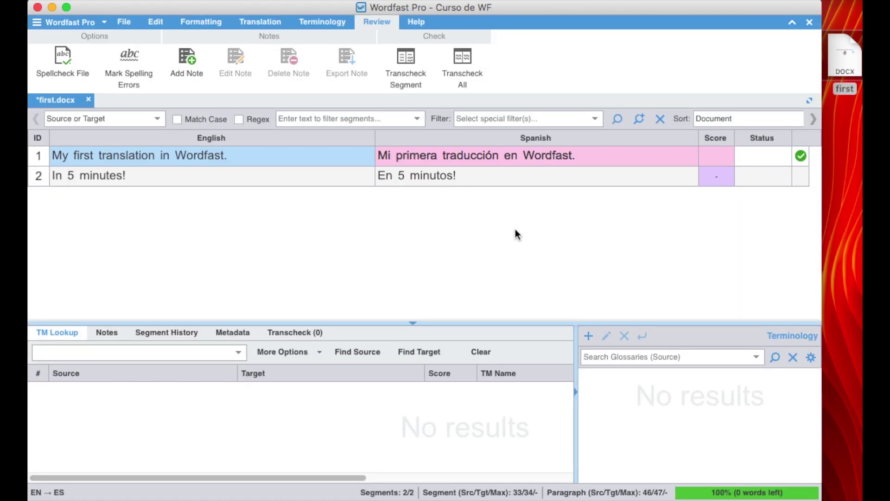
Step: Run Transcheck on all segments, examine the spelling and punctuation findings in the report, and close the report and summary
{"action": "left_click", "coordinate": [474, 84]}
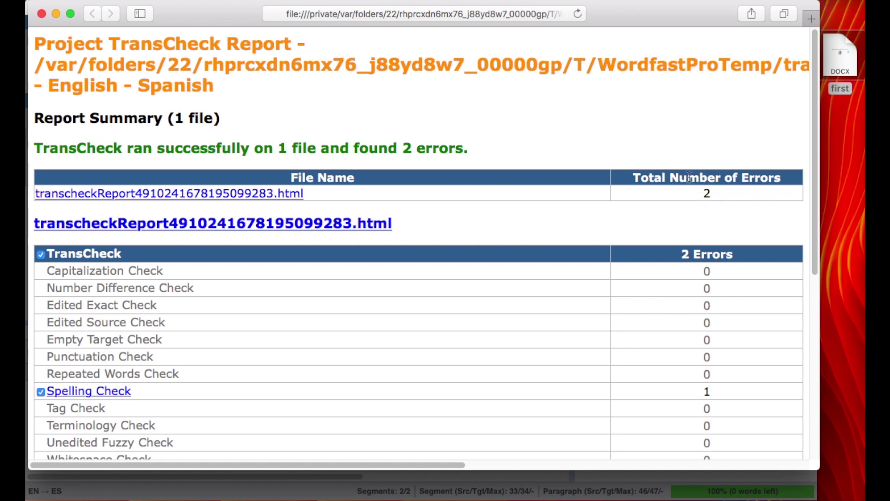
{"action": "scroll", "coordinate": [264, 277], "scroll_direction": "down", "scroll_amount": 1}
{"action": "scroll", "coordinate": [264, 277], "scroll_direction": "down", "scroll_amount": 2}
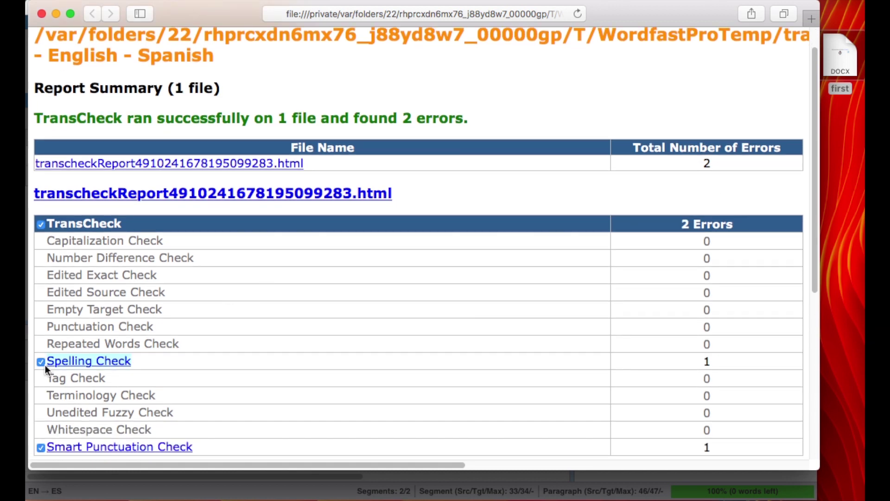
{"action": "left_click", "coordinate": [125, 366]}
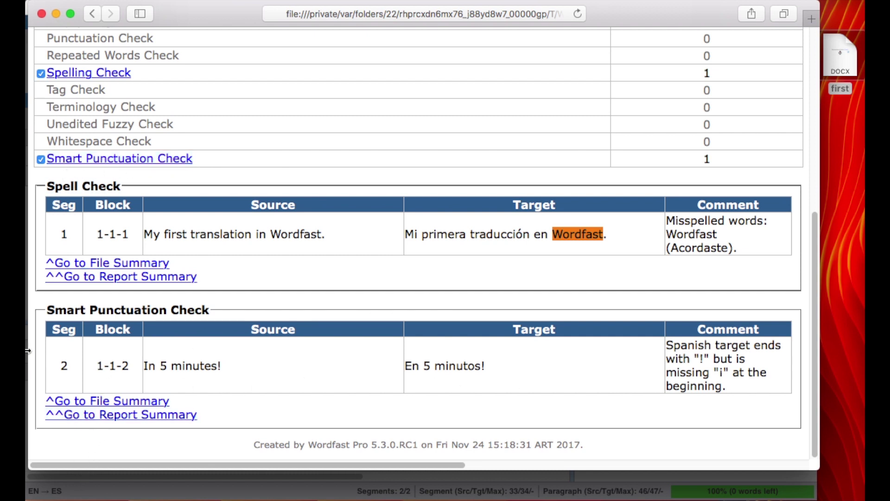
{"action": "left_click", "coordinate": [42, 14]}
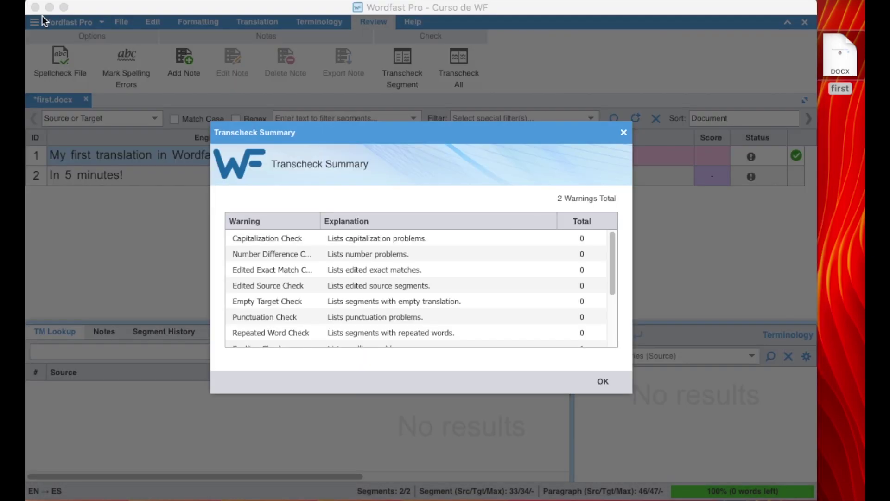
{"action": "left_click", "coordinate": [608, 383]}
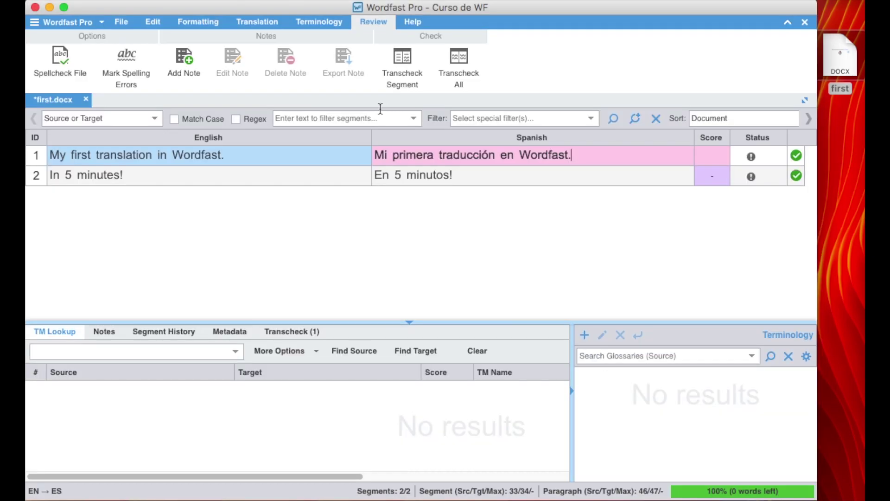
Step: Insert "¡" at the start of segment 2's translation and commit all segments to the translation memory
{"action": "left_click", "coordinate": [375, 174]}
{"action": "type", "text": "¡"}
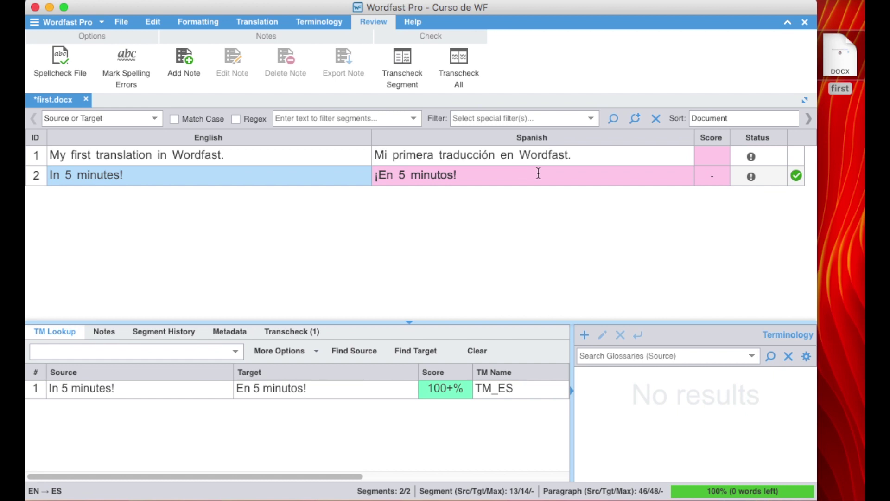
{"action": "left_click", "coordinate": [496, 155]}
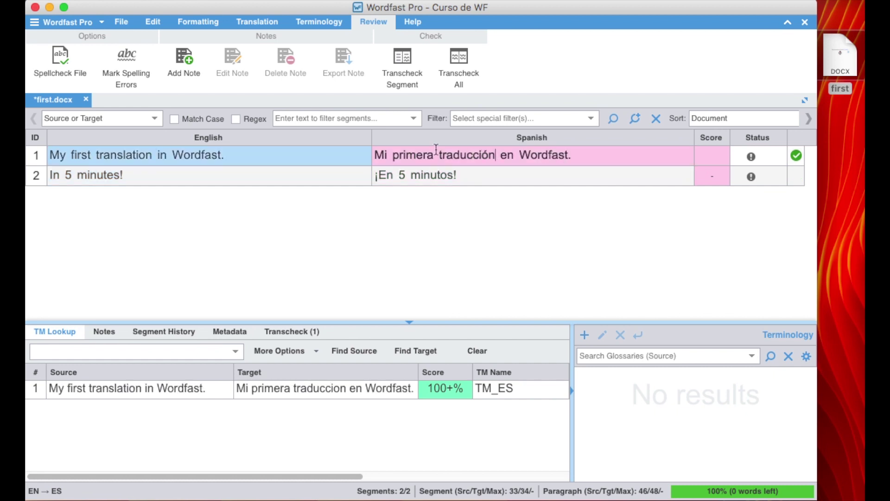
{"action": "left_click", "coordinate": [458, 179]}
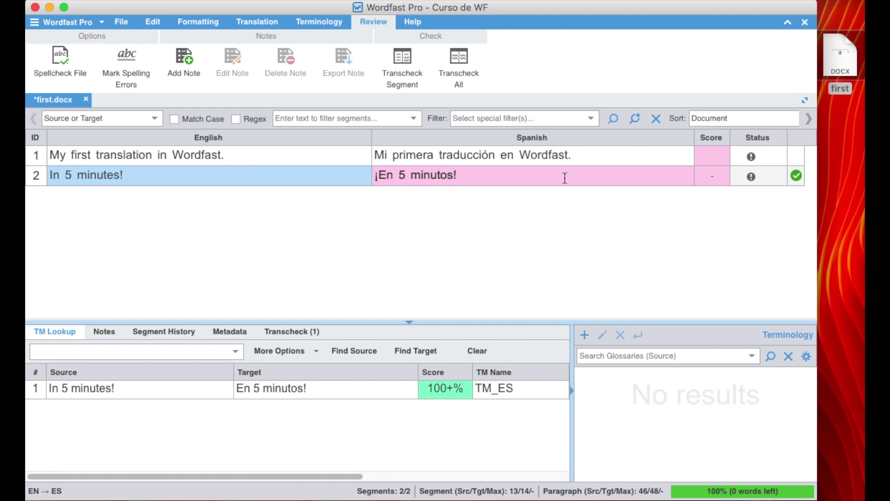
{"action": "left_click", "coordinate": [256, 25]}
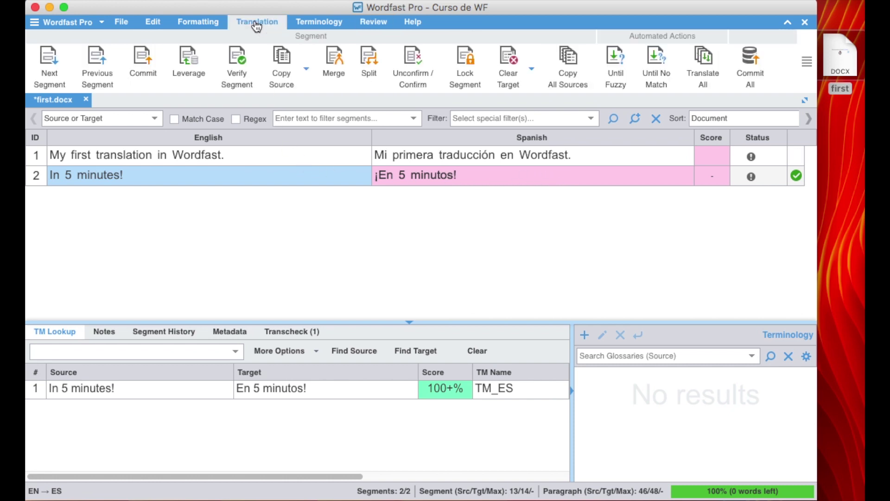
{"action": "left_click", "coordinate": [761, 82]}
Step: Save the bilingual file and export the translated document as first_es.docx in the Mi primer proyecto folder
{"action": "left_click", "coordinate": [121, 22]}
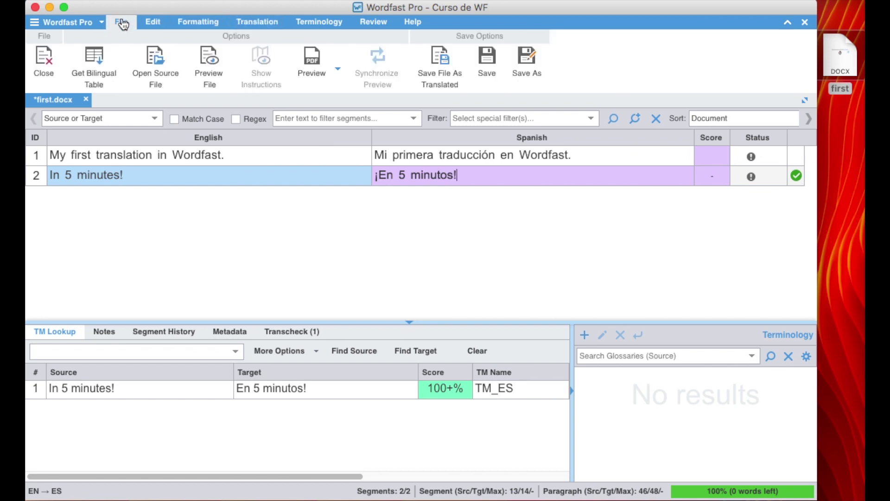
{"action": "left_click", "coordinate": [495, 90]}
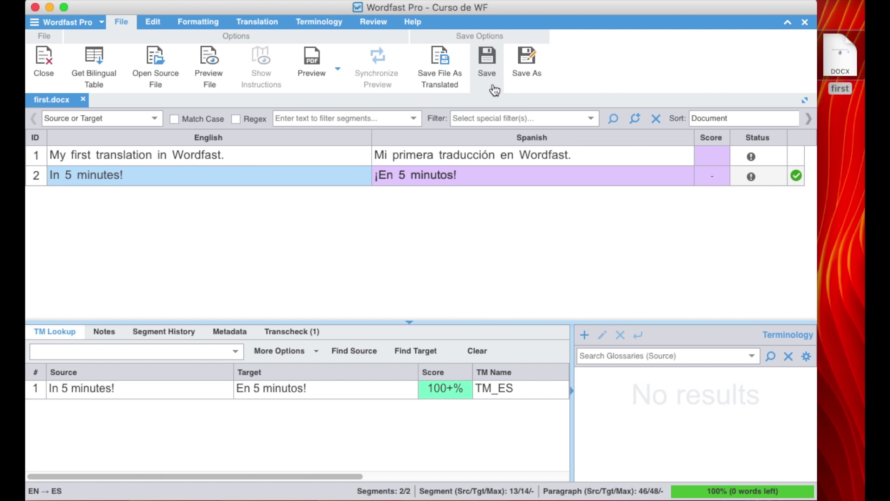
{"action": "left_click", "coordinate": [460, 90]}
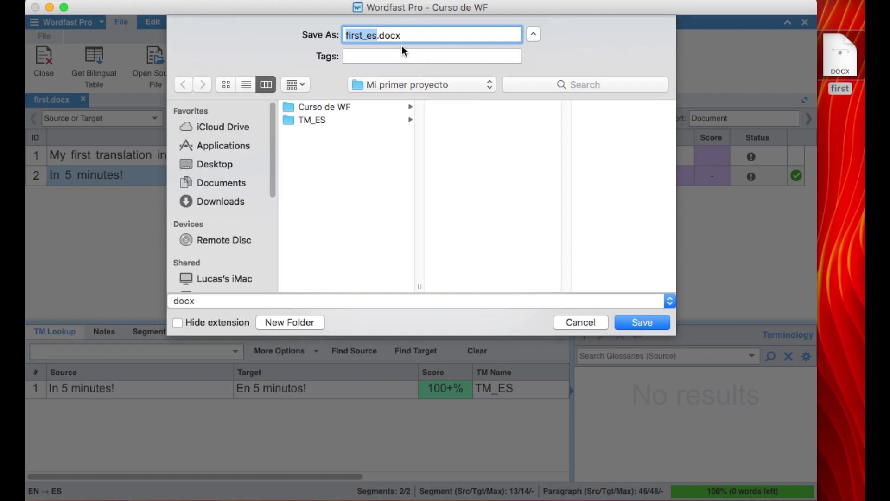
{"action": "left_click", "coordinate": [642, 322]}
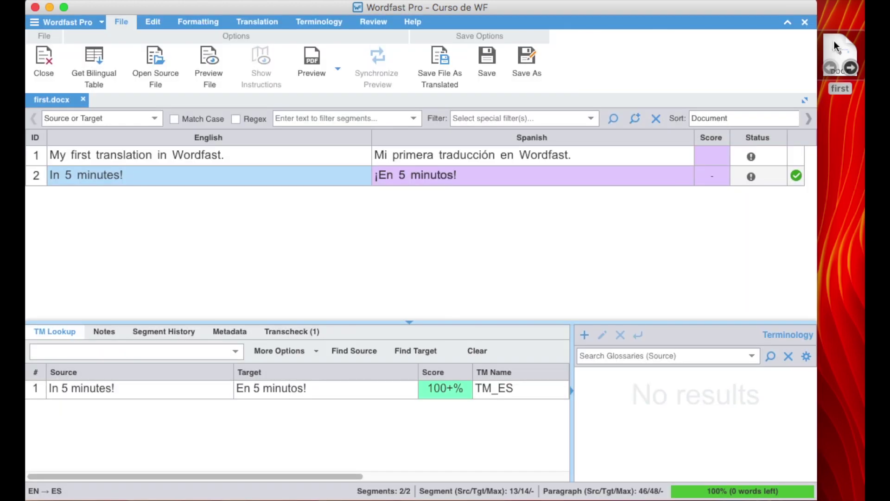
Step: Open the original "first" and the translated first_es.docx in Word to compare text and formatting, close them, and return to Wordfast Pro
{"action": "double_click", "coordinate": [833, 40]}
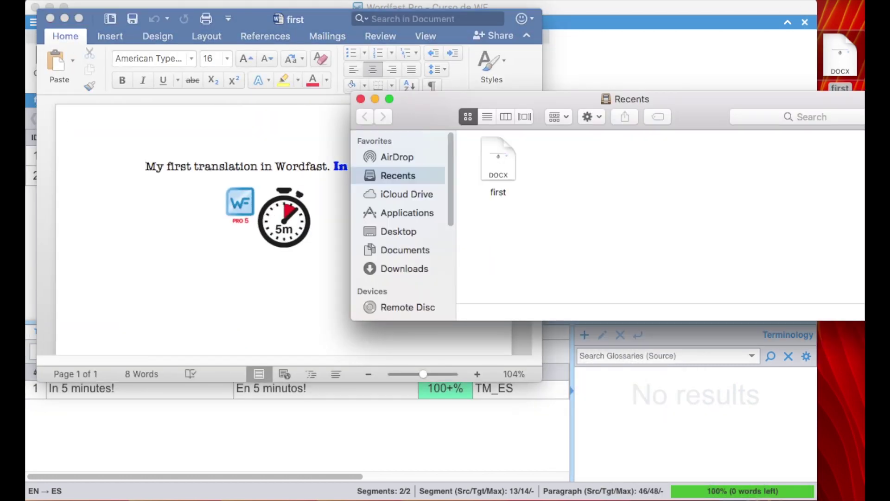
{"action": "left_click", "coordinate": [399, 230]}
{"action": "double_click", "coordinate": [576, 157]}
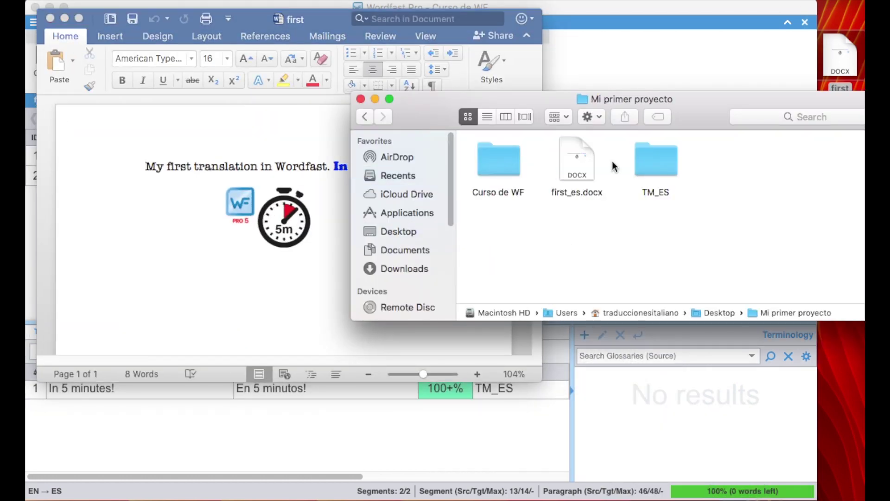
{"action": "double_click", "coordinate": [580, 148]}
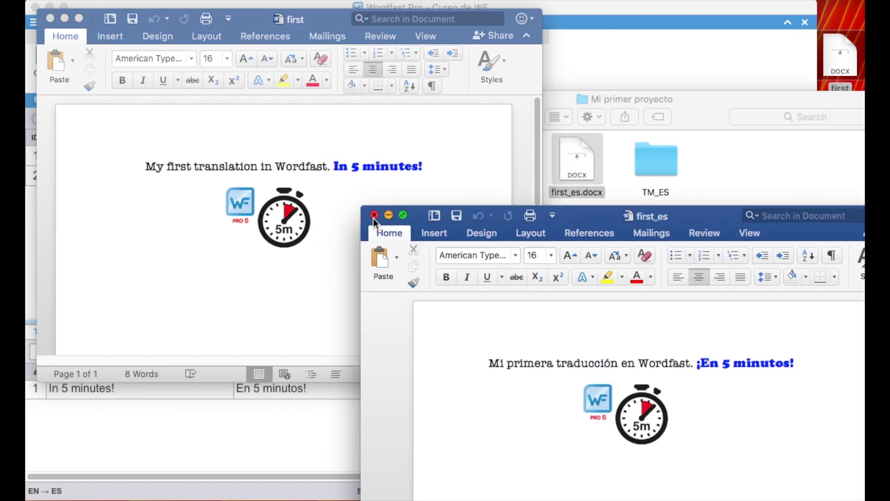
{"action": "left_click", "coordinate": [373, 216]}
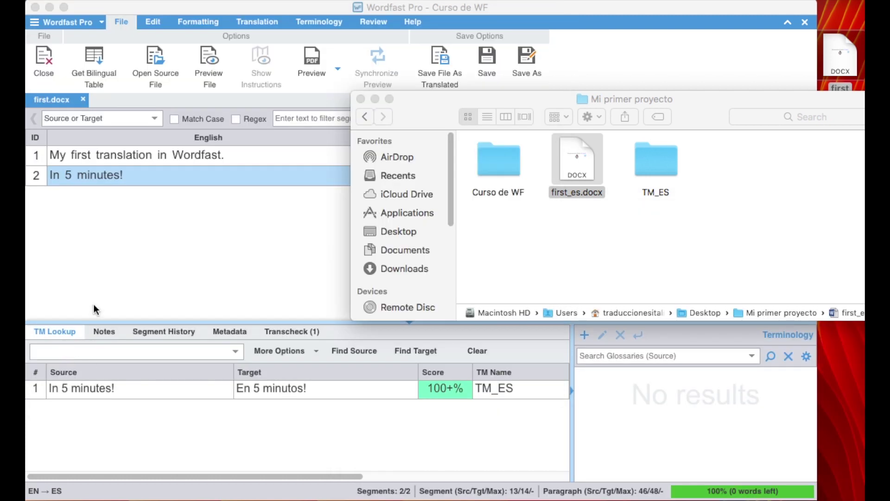
{"action": "left_click", "coordinate": [94, 297]}
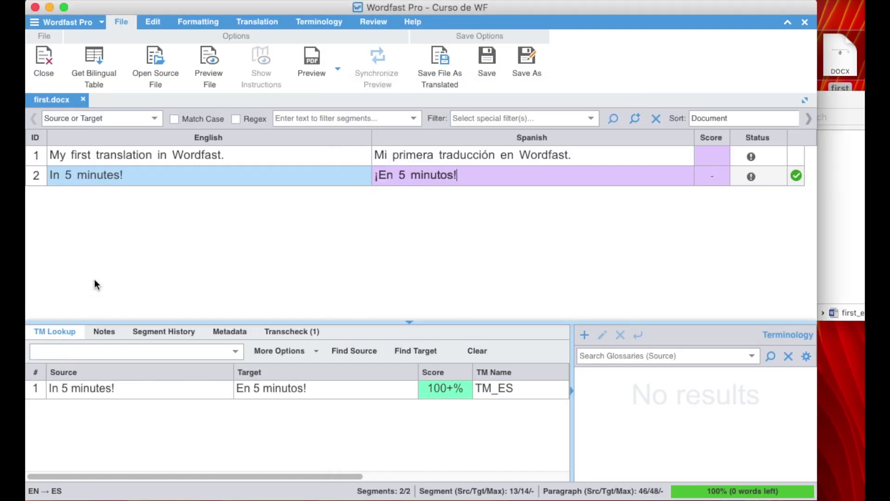
Step: Close the translated file and the Curso de WF project, returning to the project list
{"action": "left_click", "coordinate": [44, 65]}
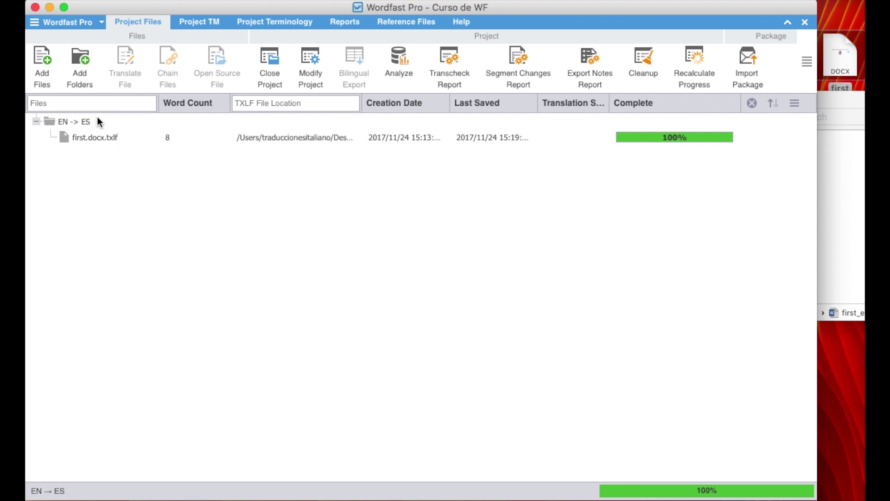
{"action": "left_click", "coordinate": [95, 139]}
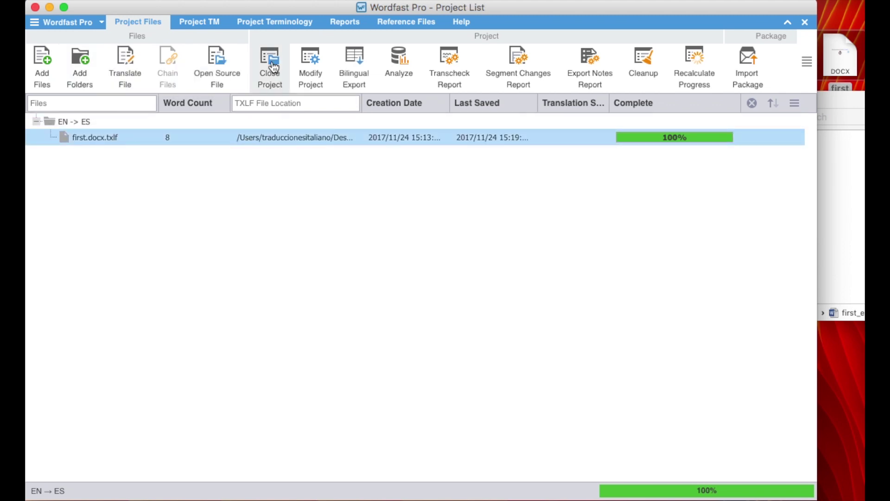
{"action": "left_click", "coordinate": [272, 65]}
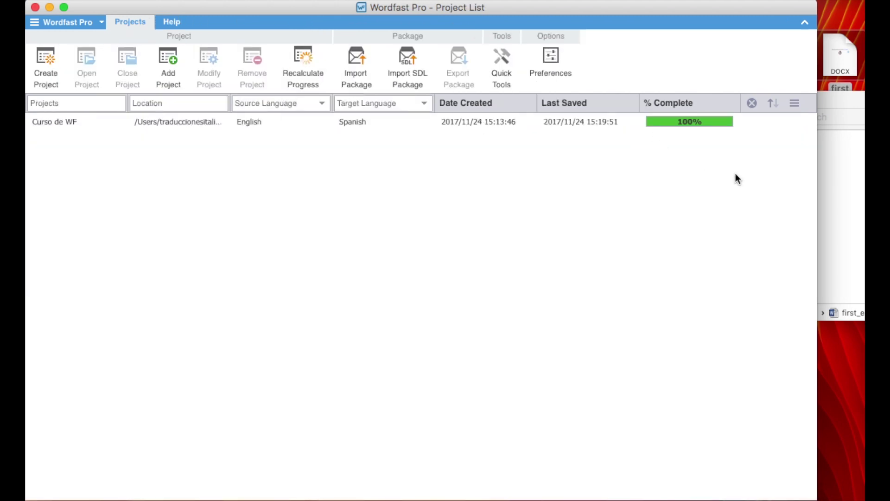